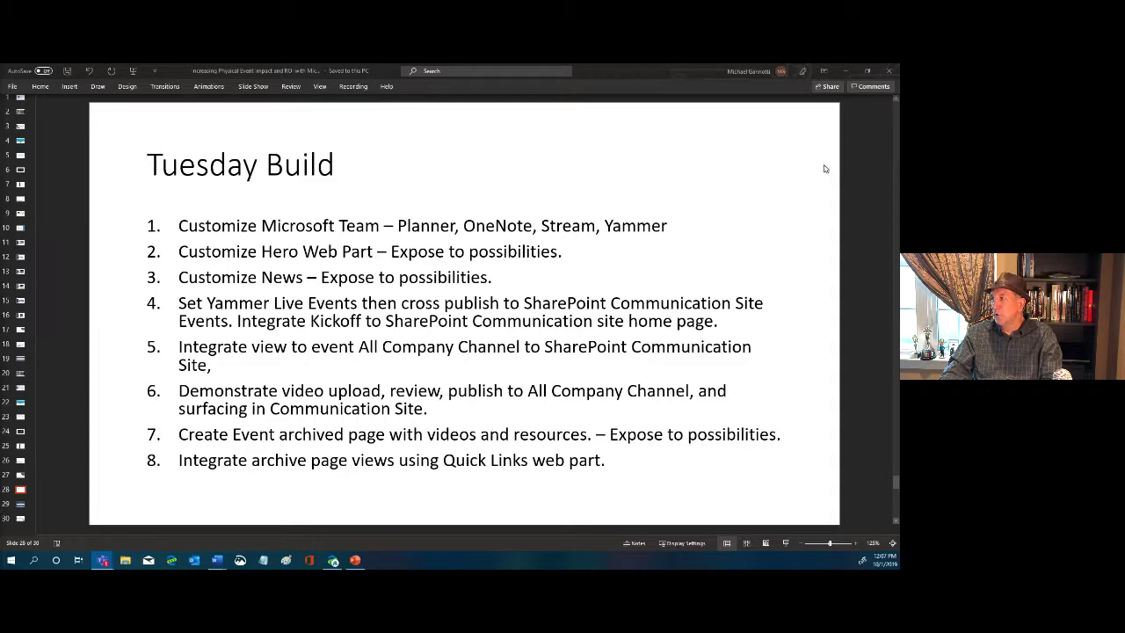
Step: Minimize the Tuesday Build PowerPoint deck to reveal the Diabetes Awareness Event General channel
click(848, 71)
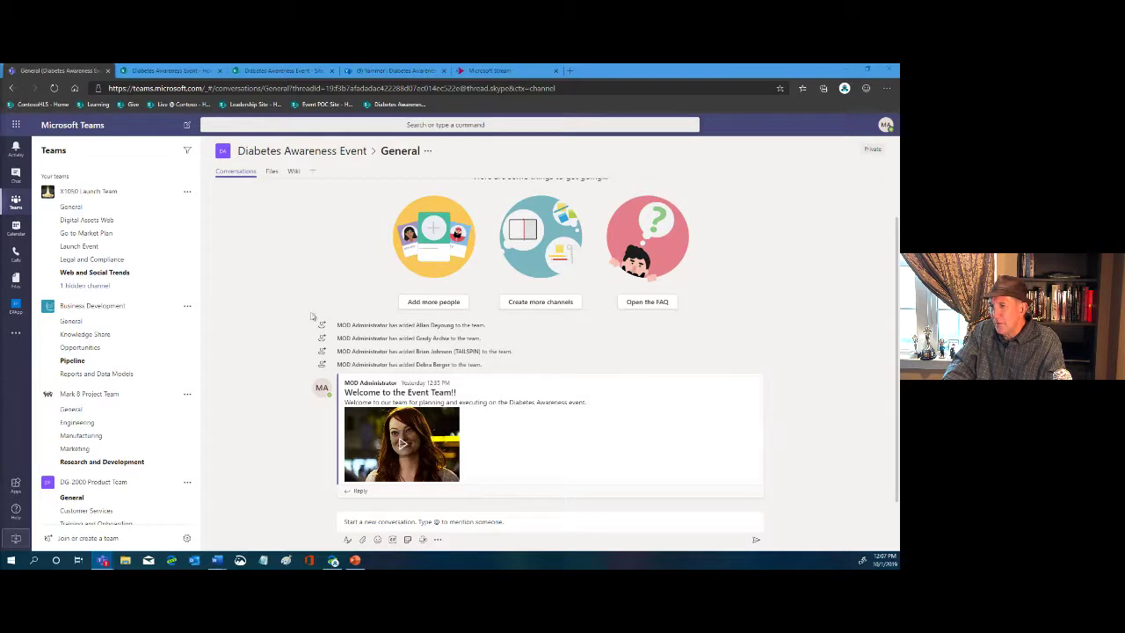
Step: Start adding a Stream tab to the General channel, then switch to the Microsoft Stream site
click(272, 173)
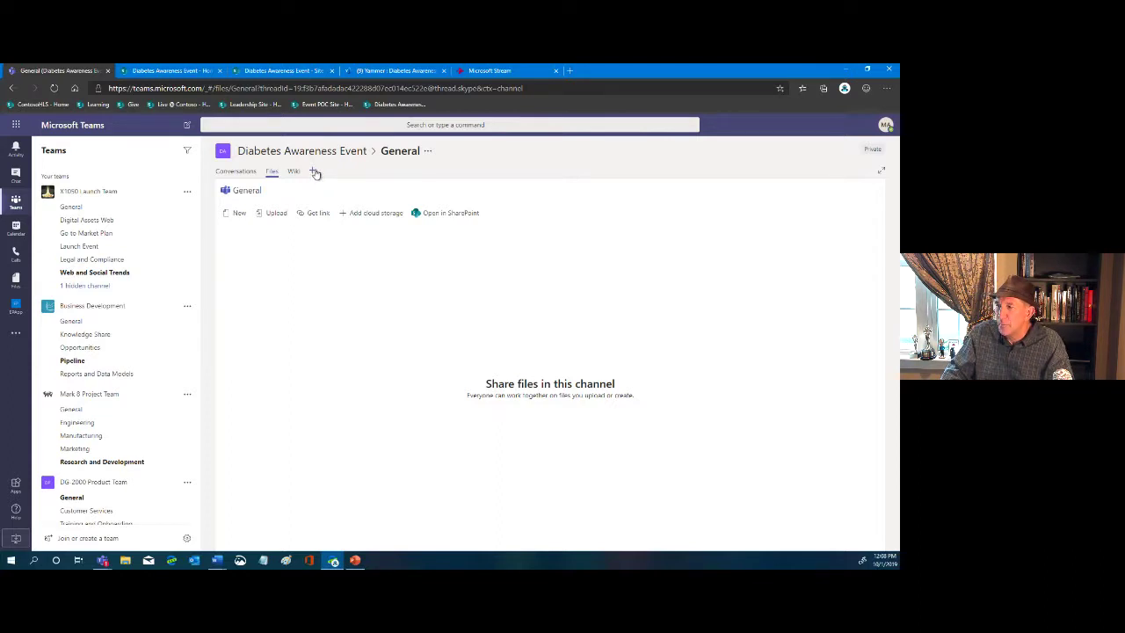
click(312, 173)
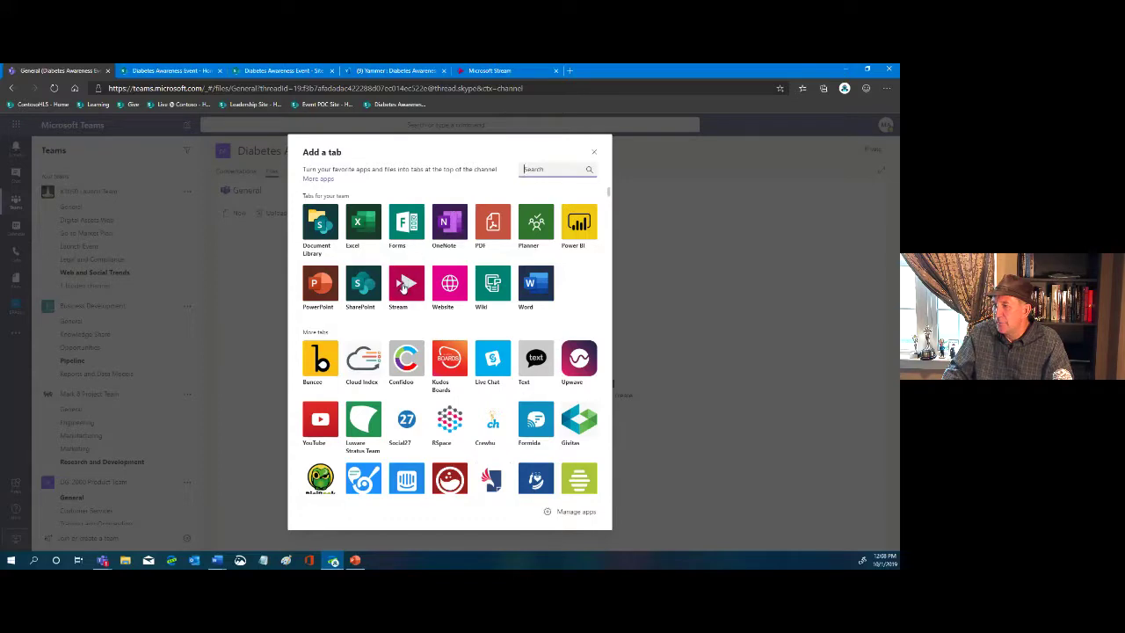
key(Escape)
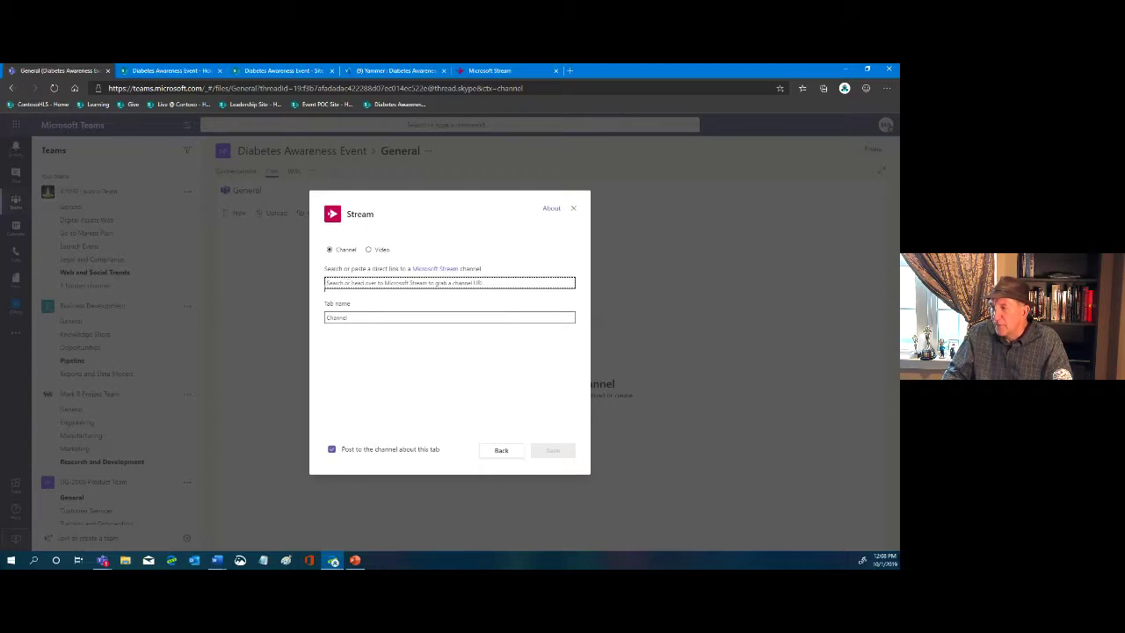
click(508, 70)
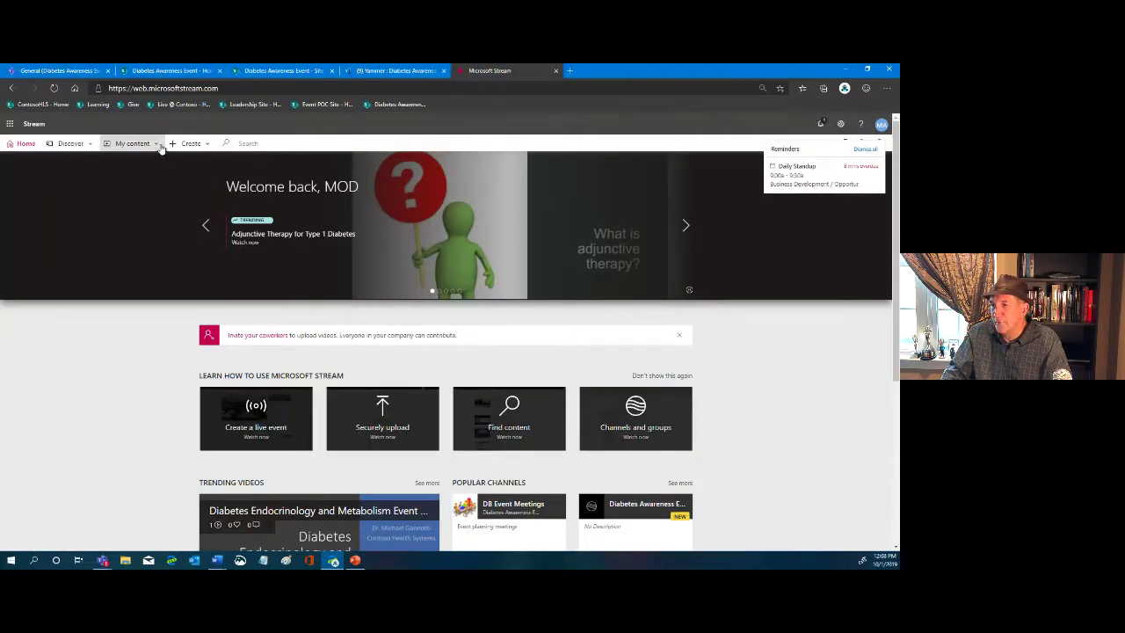
Step: Copy the DB Event Meetings Stream channel's web address from My content > Channels, then return to Teams
click(151, 143)
click(119, 207)
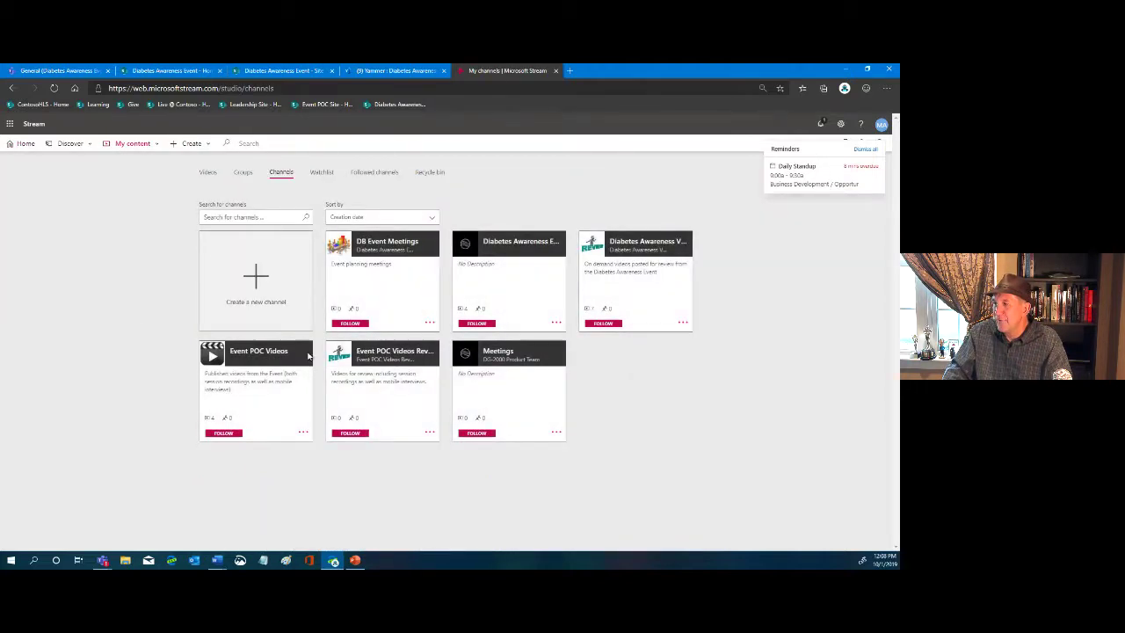
click(393, 243)
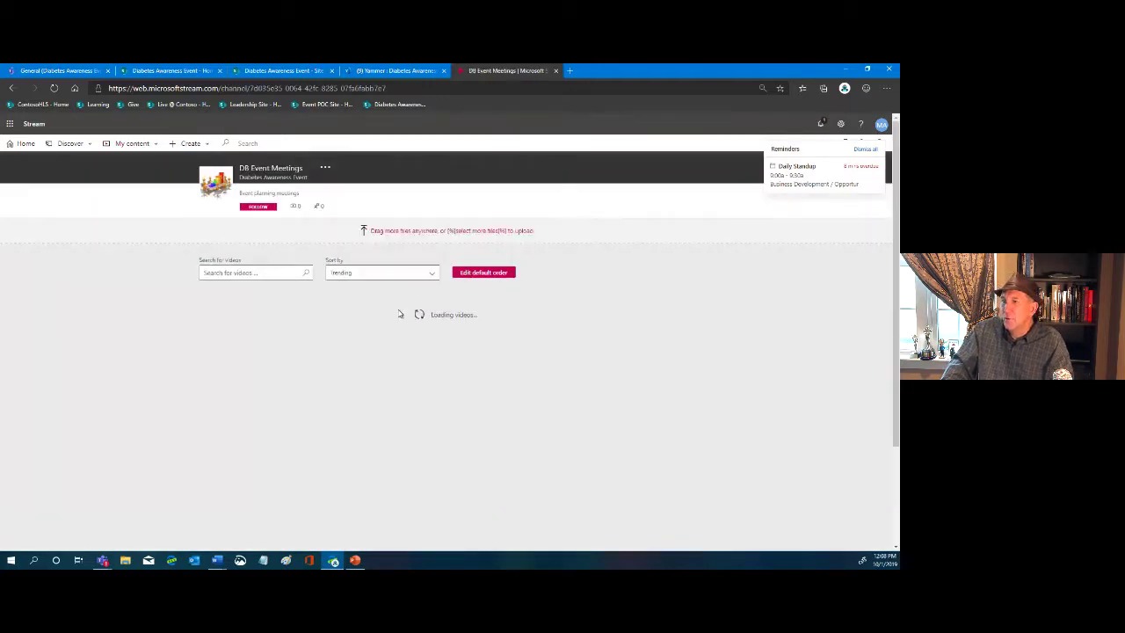
click(393, 87)
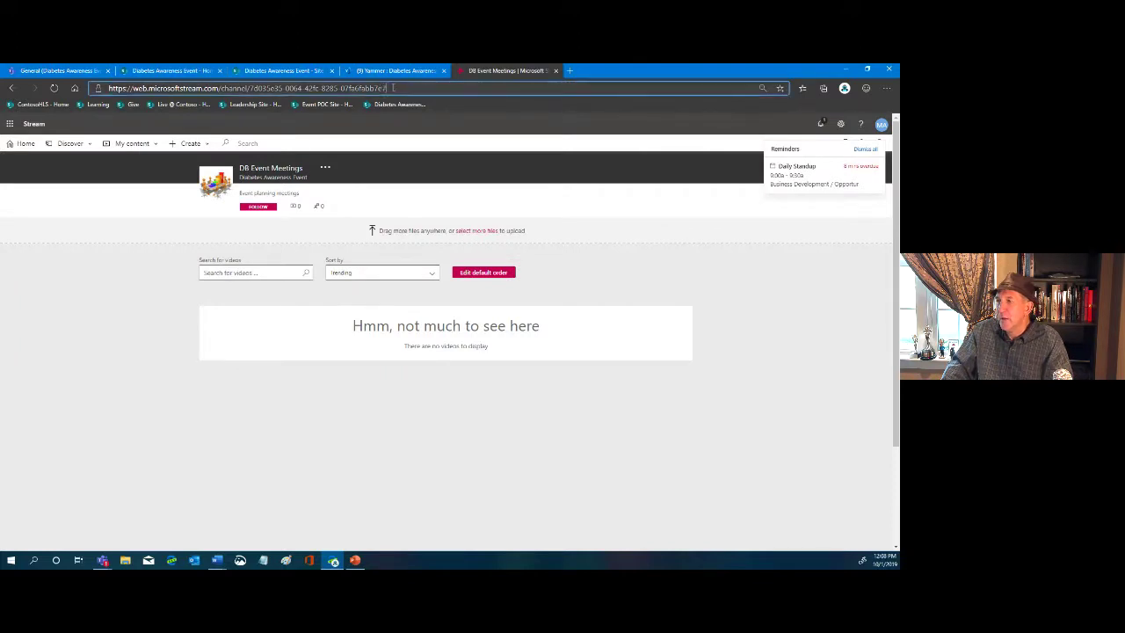
right_click(393, 88)
click(410, 163)
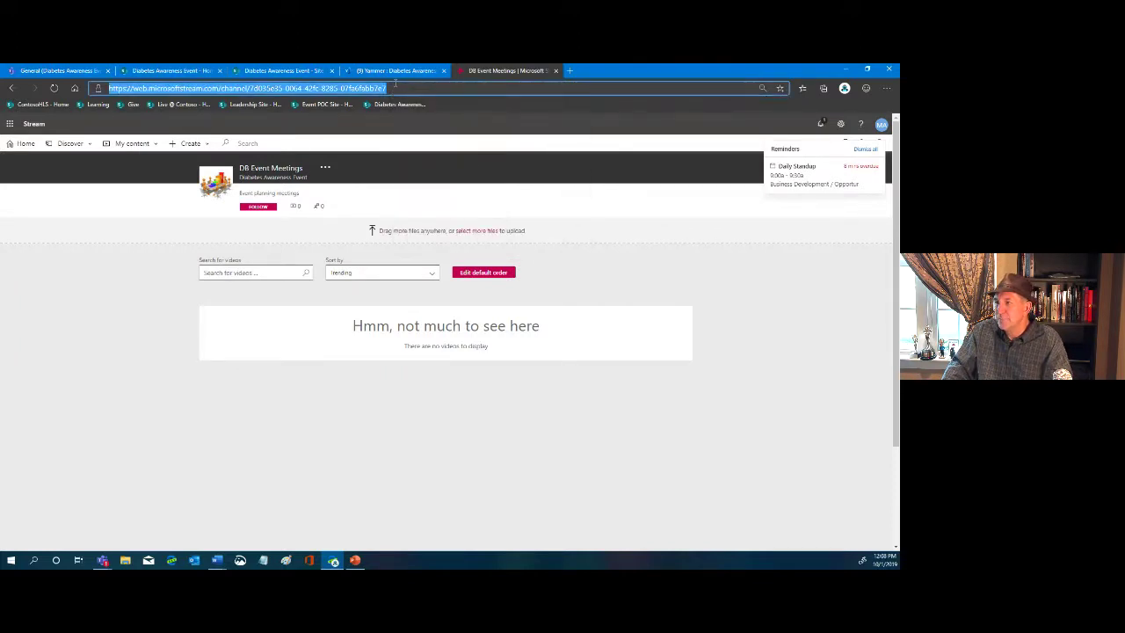
click(51, 70)
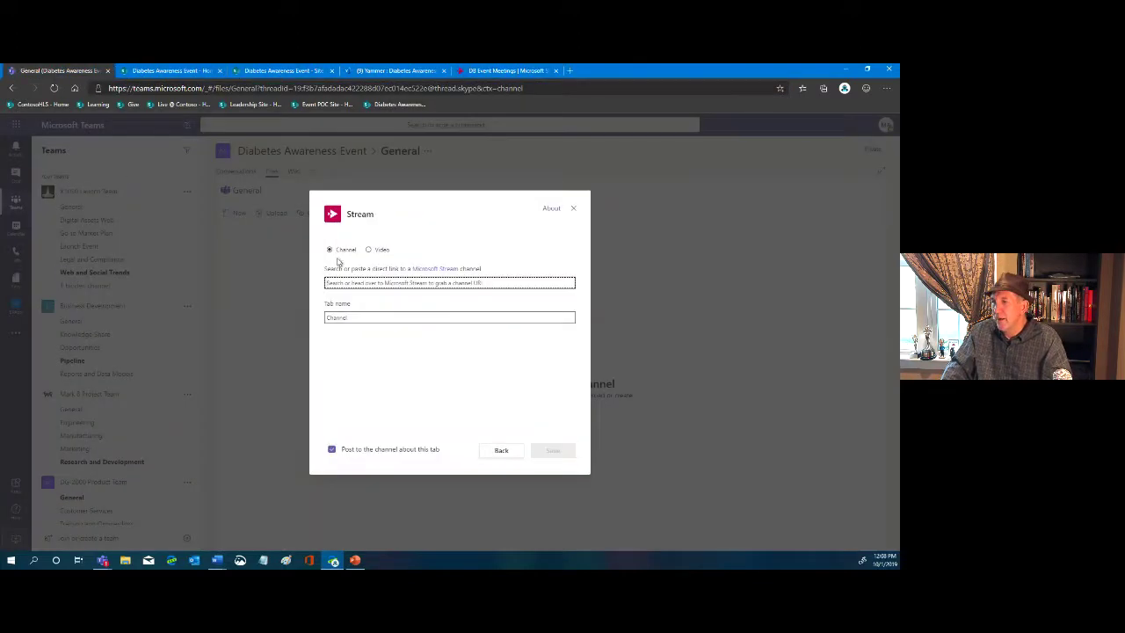
Step: Paste the Stream address, pick DB Event Meetings, and save the tab named 'Meetings Recordings'
key(ctrl+v)
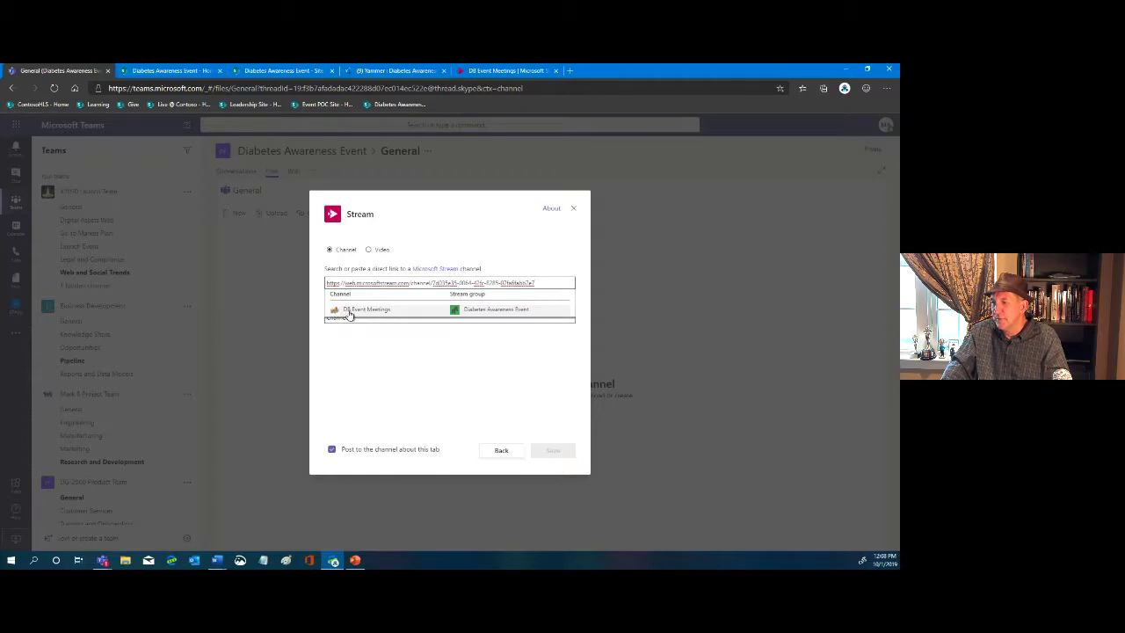
click(350, 310)
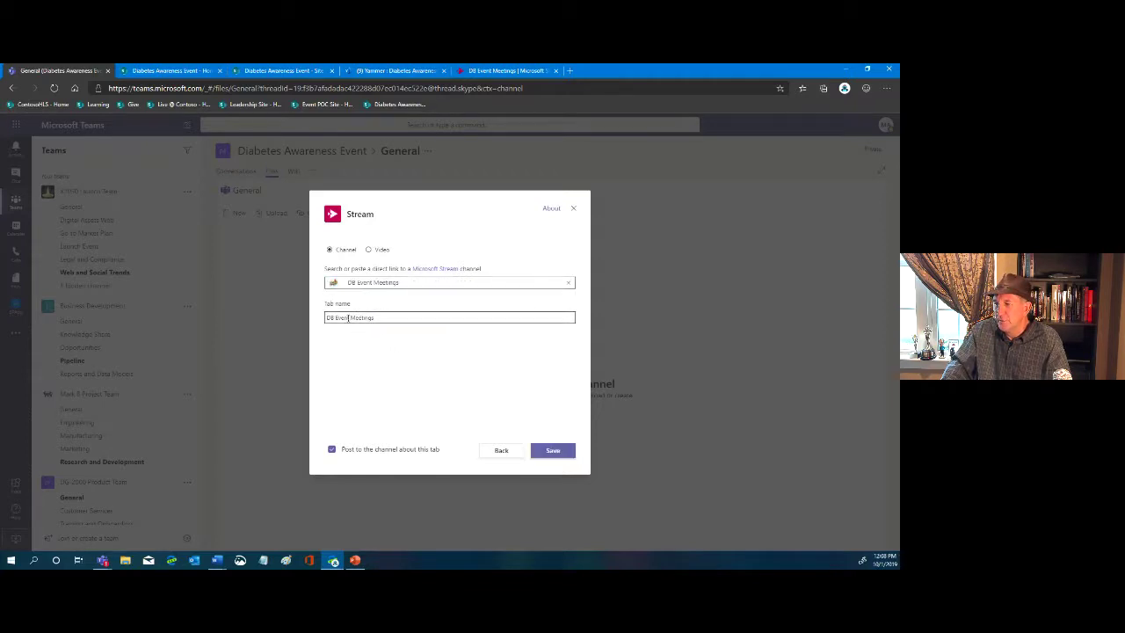
drag(350, 317, 276, 318)
click(391, 317)
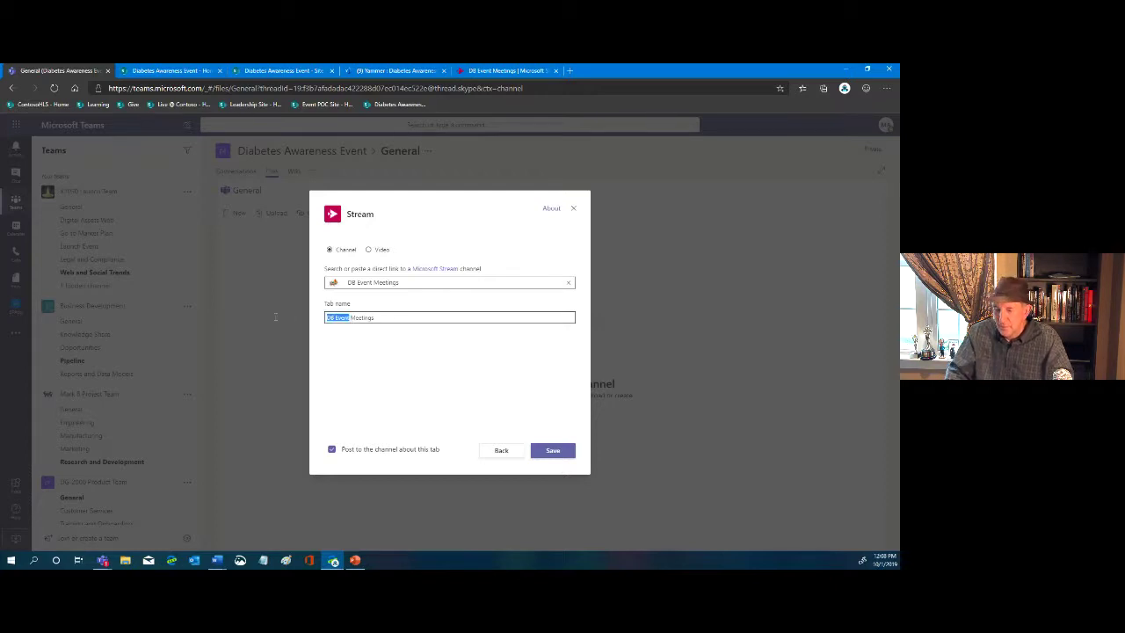
key(BackSpace)
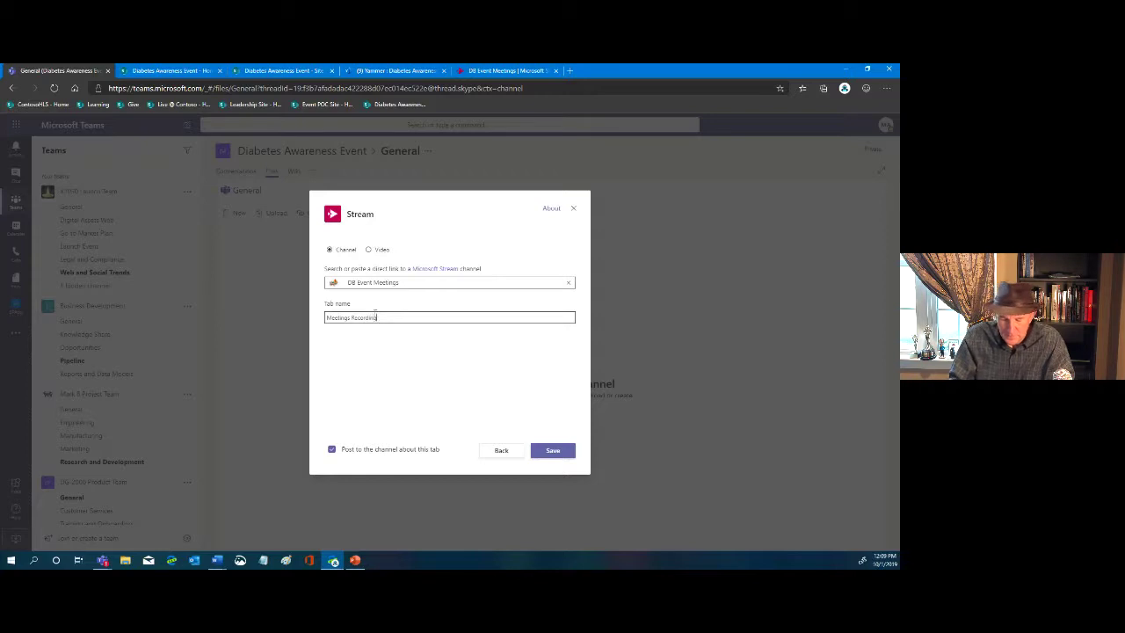
click(555, 454)
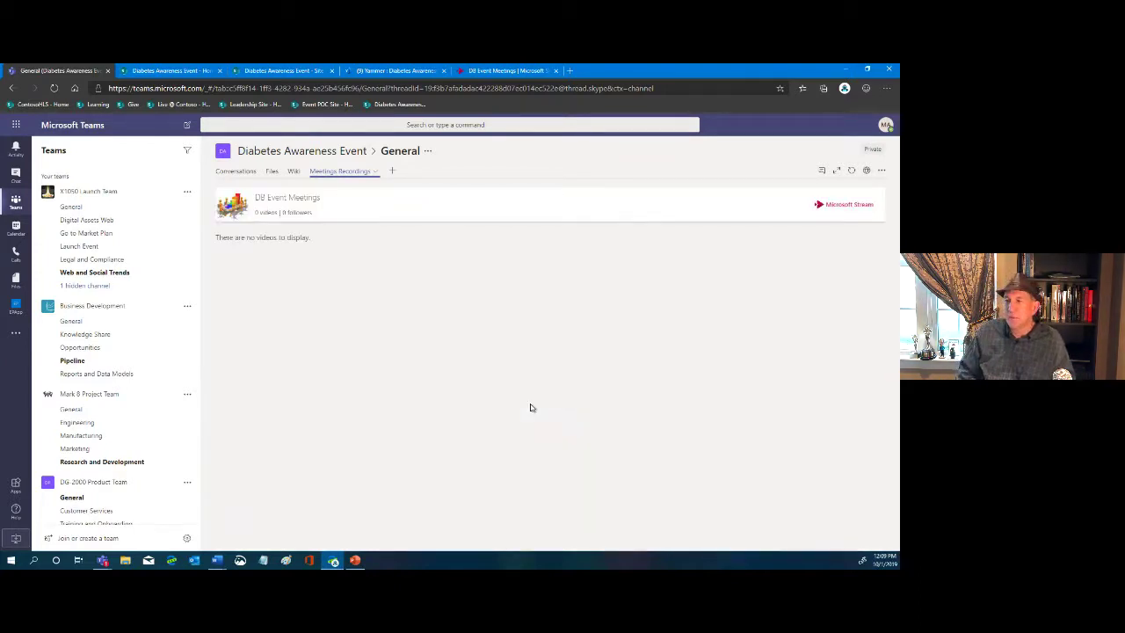
Step: Add a OneNote tab using the Diabetes Awareness Event Notebook, the default team notebook
click(394, 172)
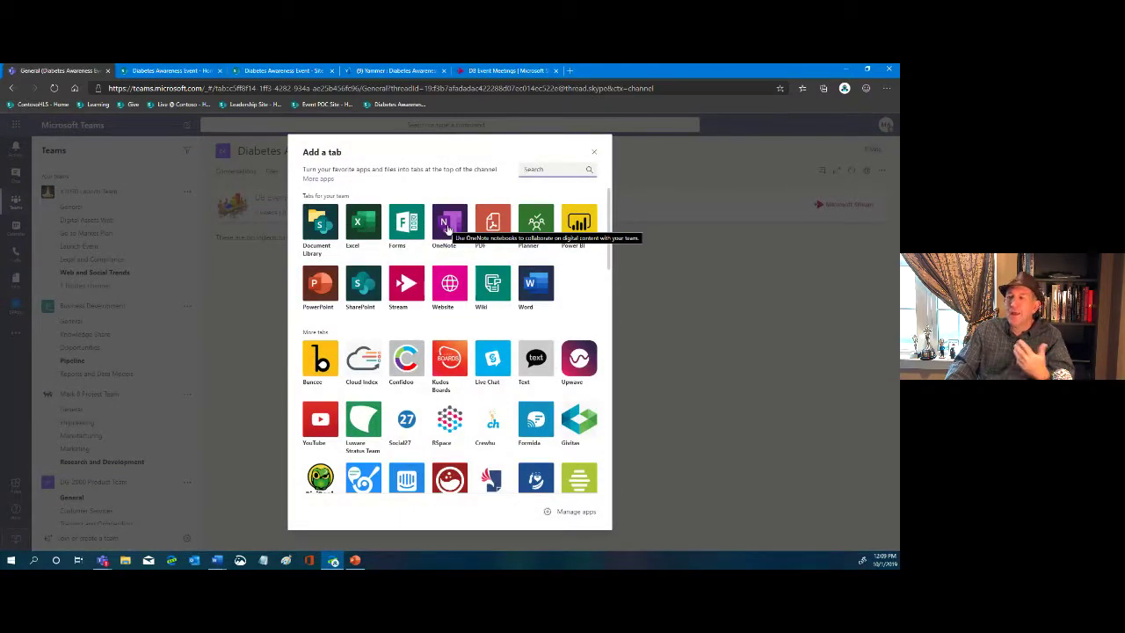
click(449, 224)
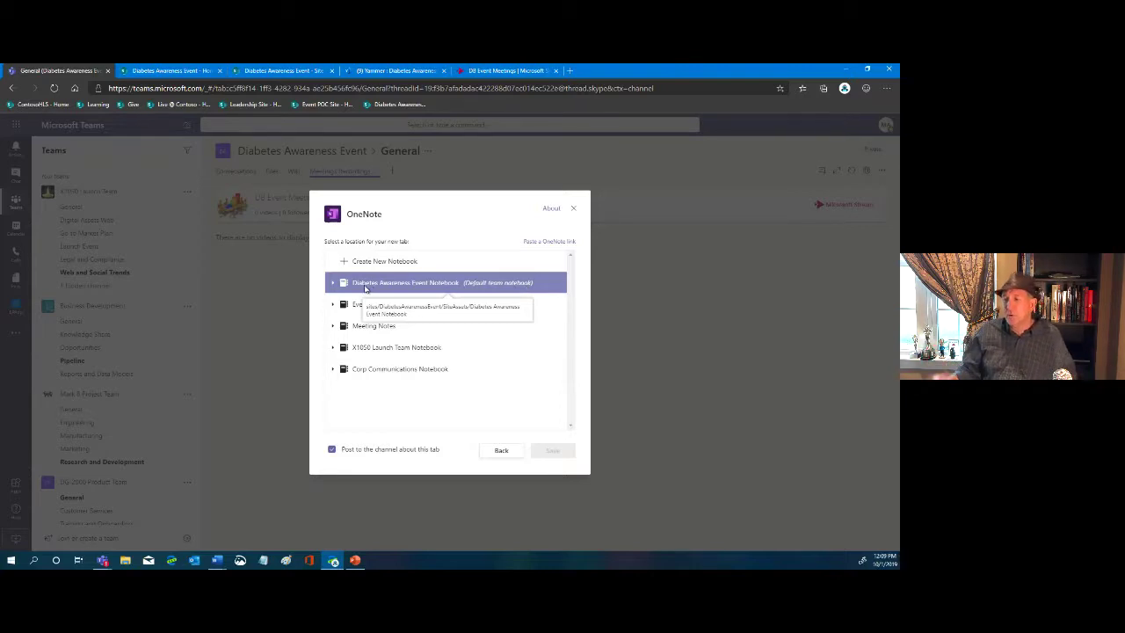
click(365, 287)
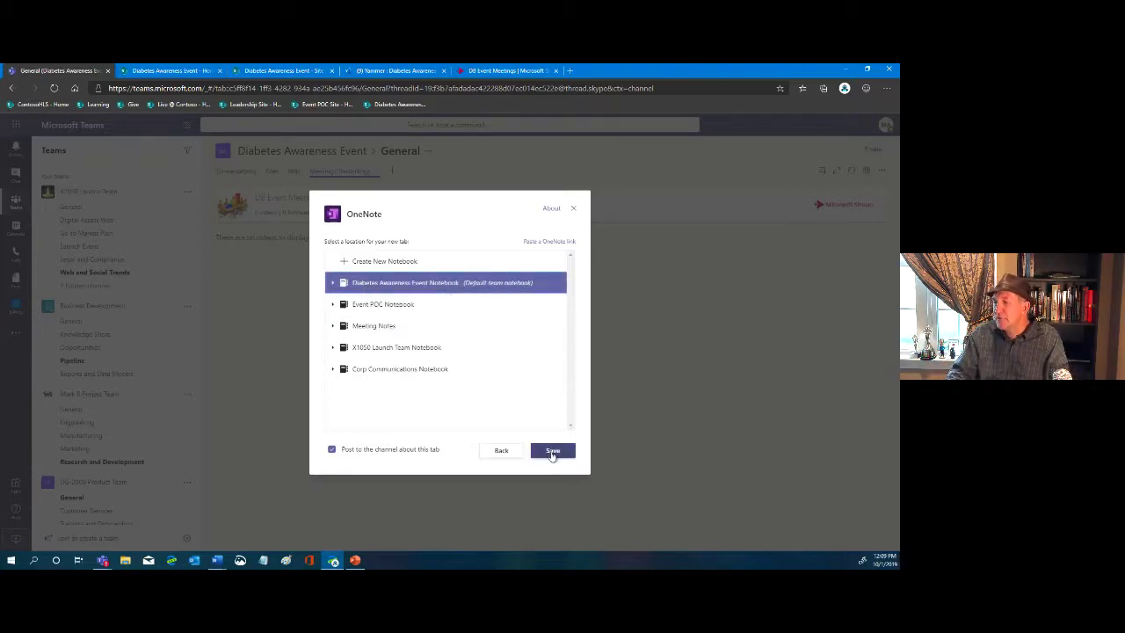
click(553, 450)
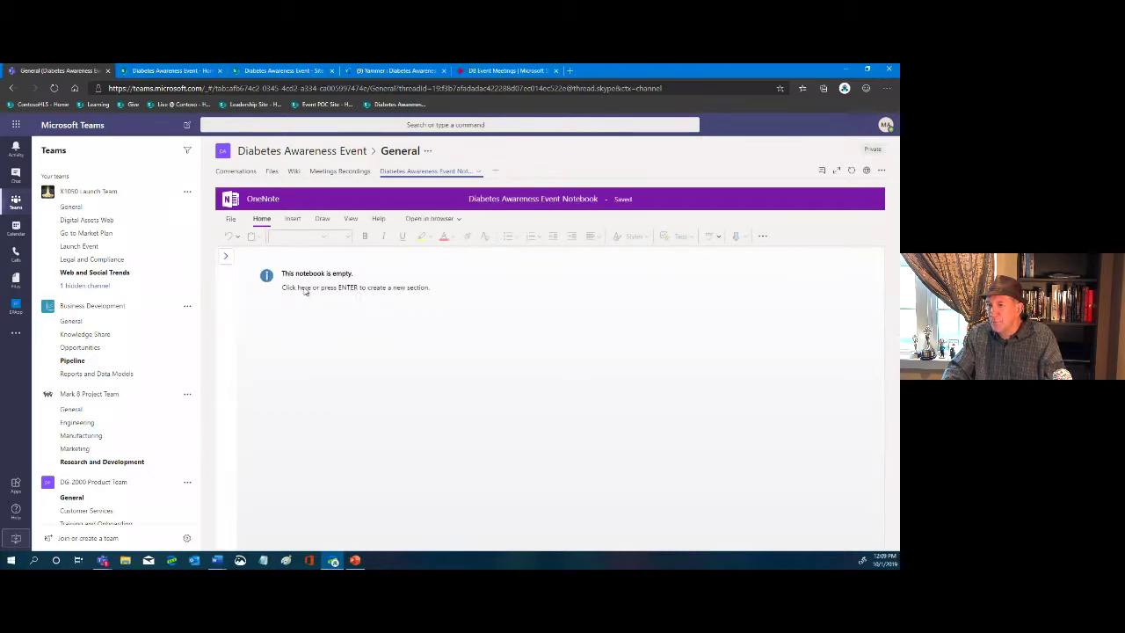
Step: Create a 'Meeting Notes' section in the empty notebook
click(347, 290)
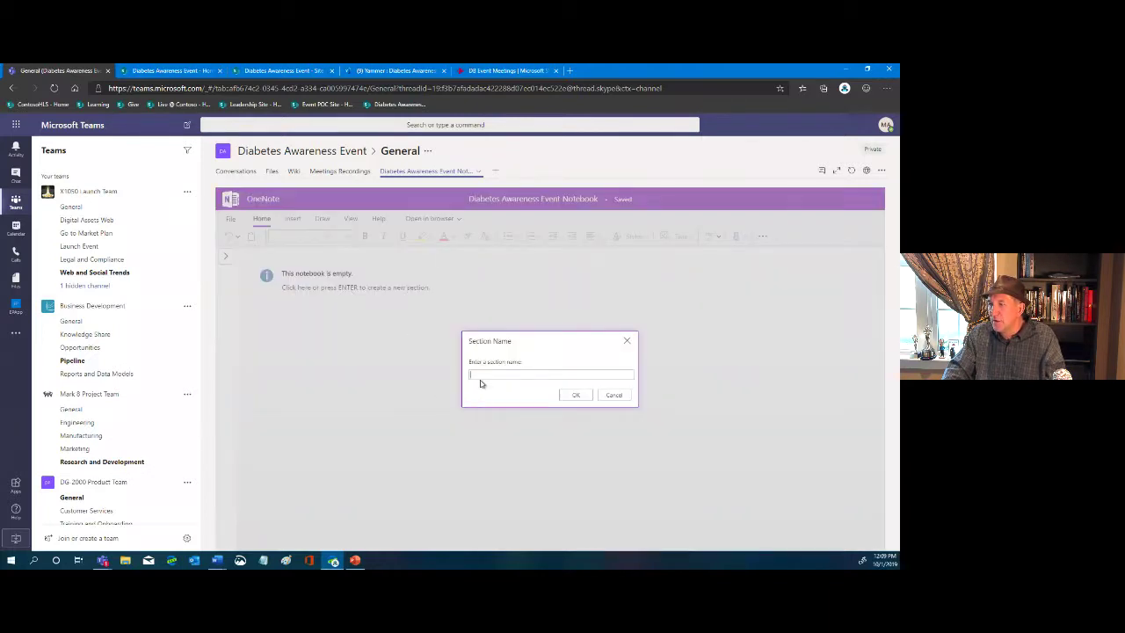
text(Meeting Notes)
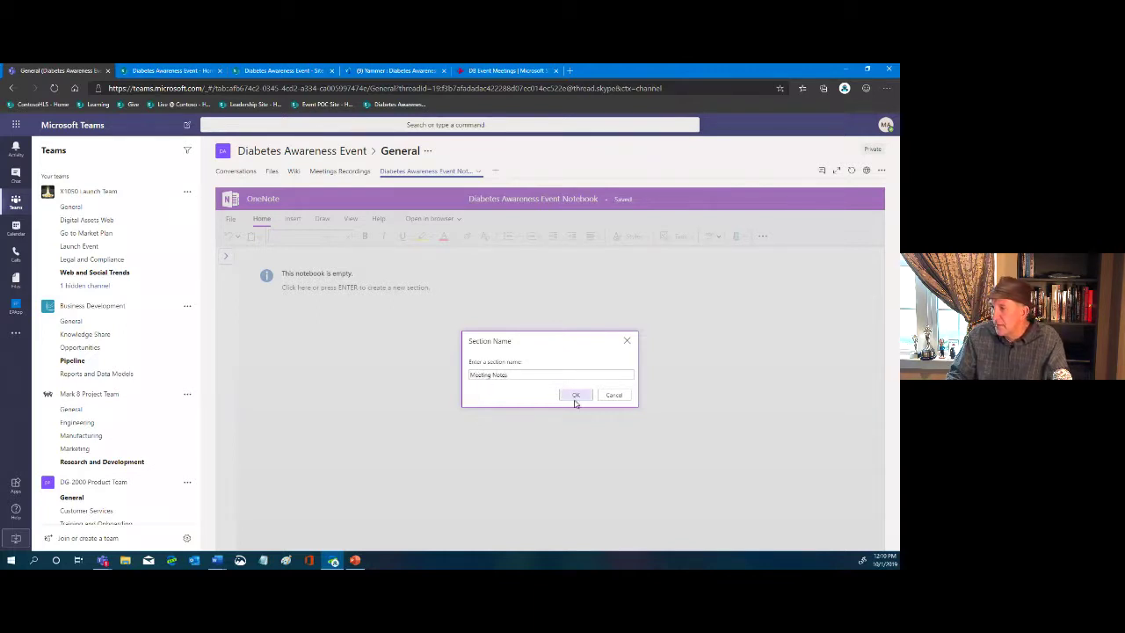
click(576, 400)
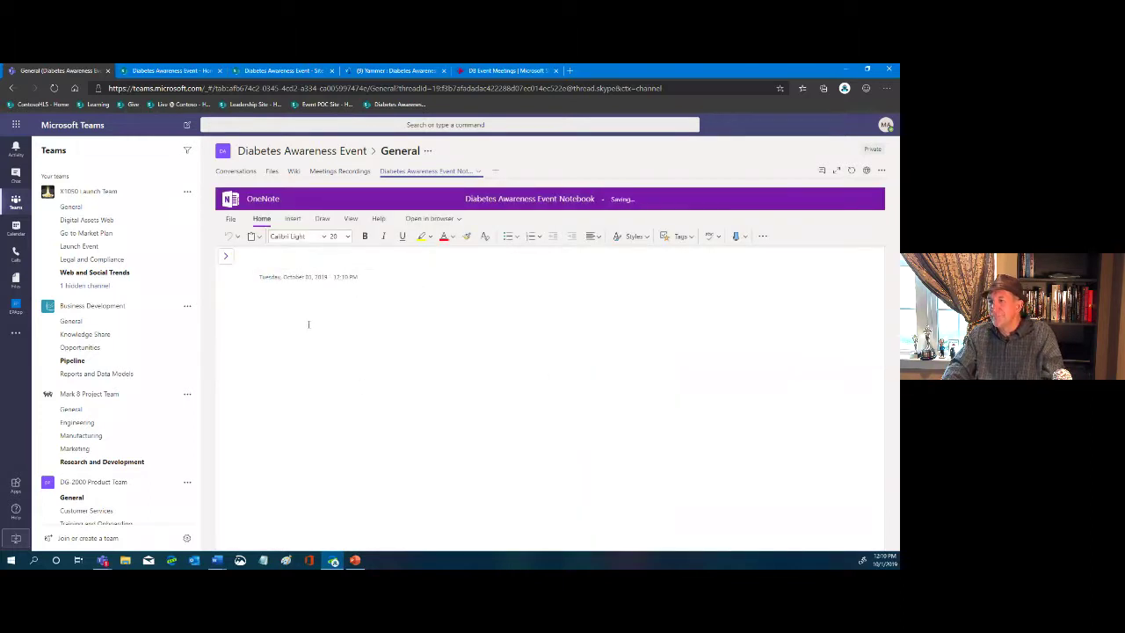
Step: Show and hide the sections pane, then glance at the Open in browser options
click(226, 256)
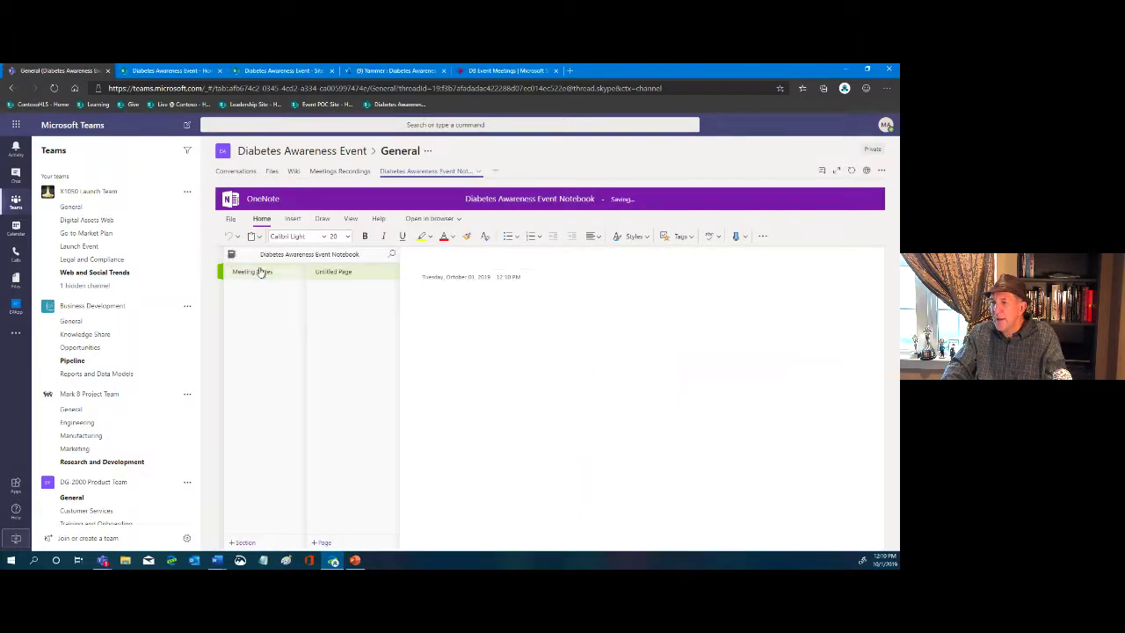
click(434, 264)
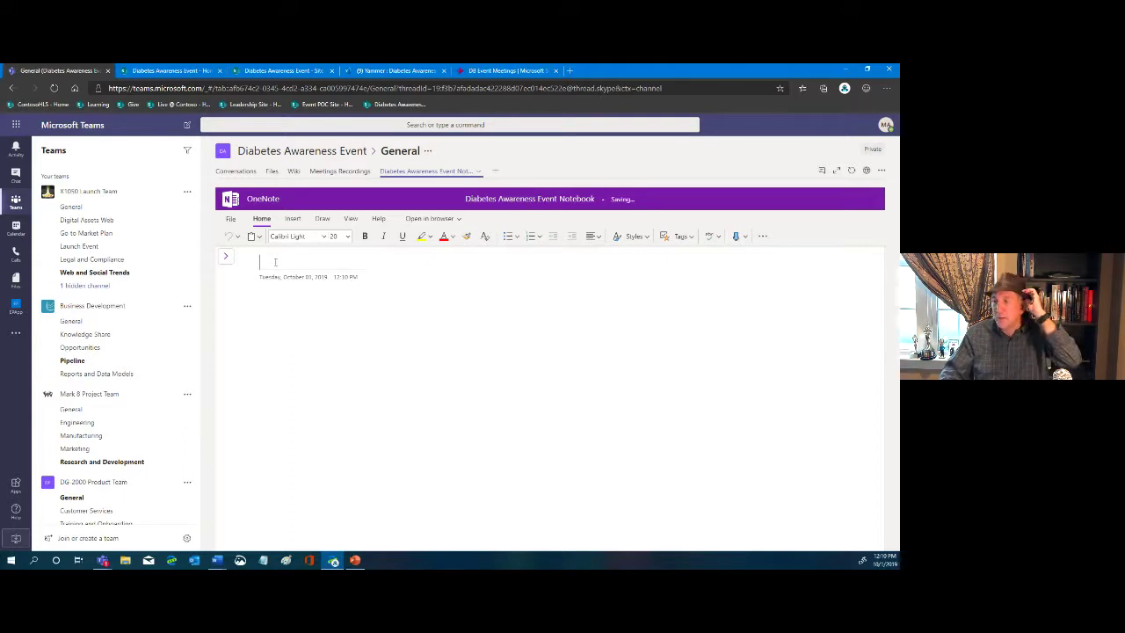
click(456, 220)
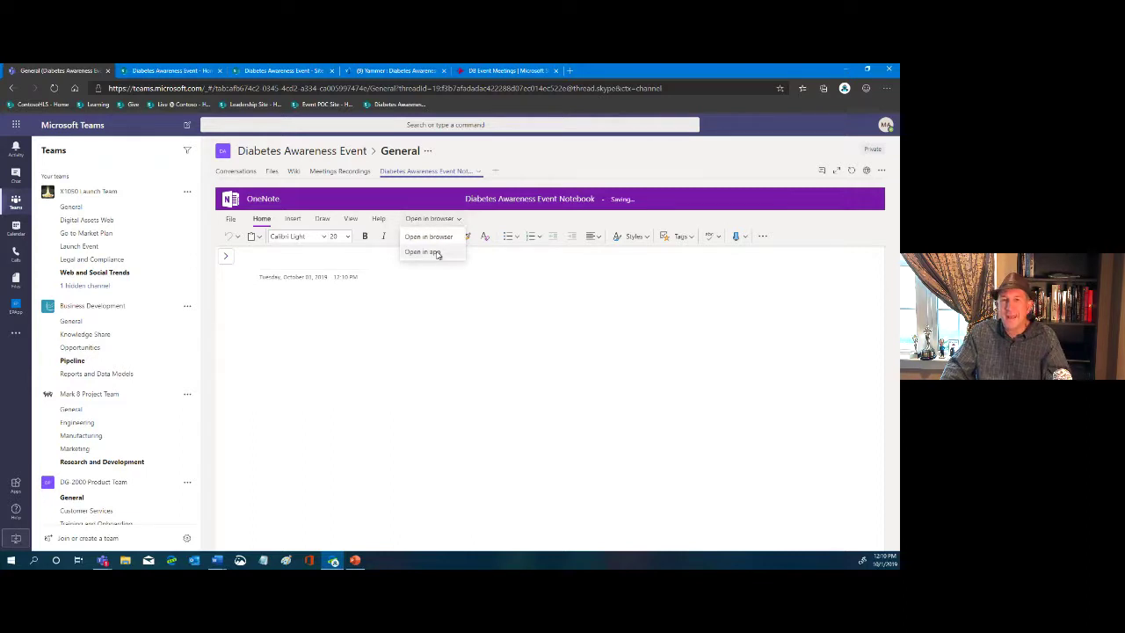
click(297, 273)
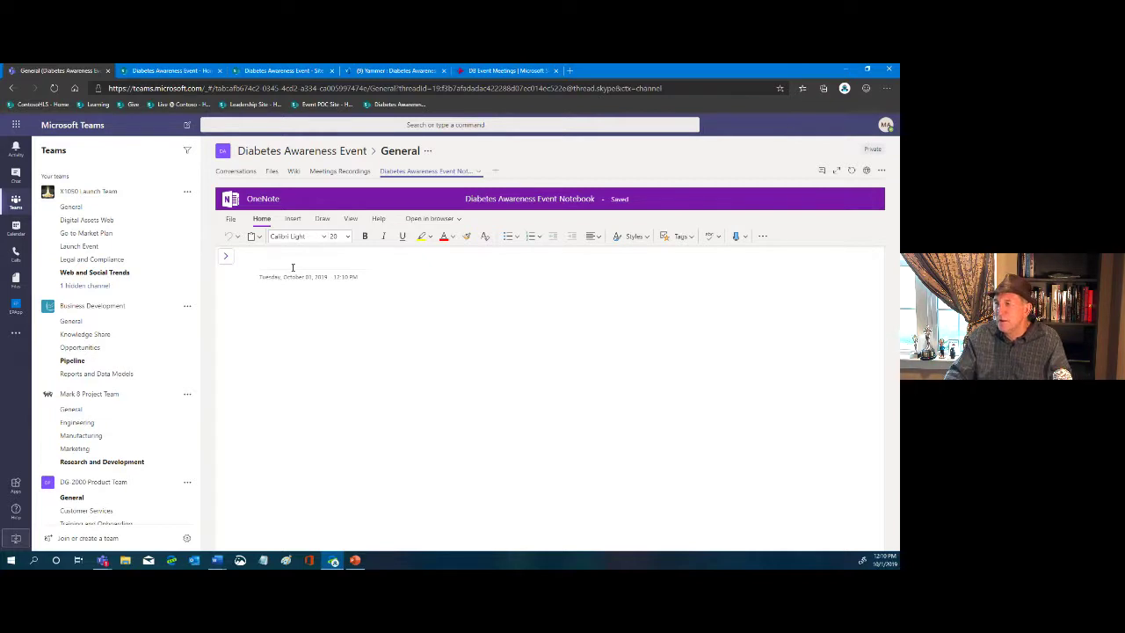
Step: Add a Planner tab for a new plan 'DB Awareness Tasks', fixing the spelling of Awareness
click(495, 172)
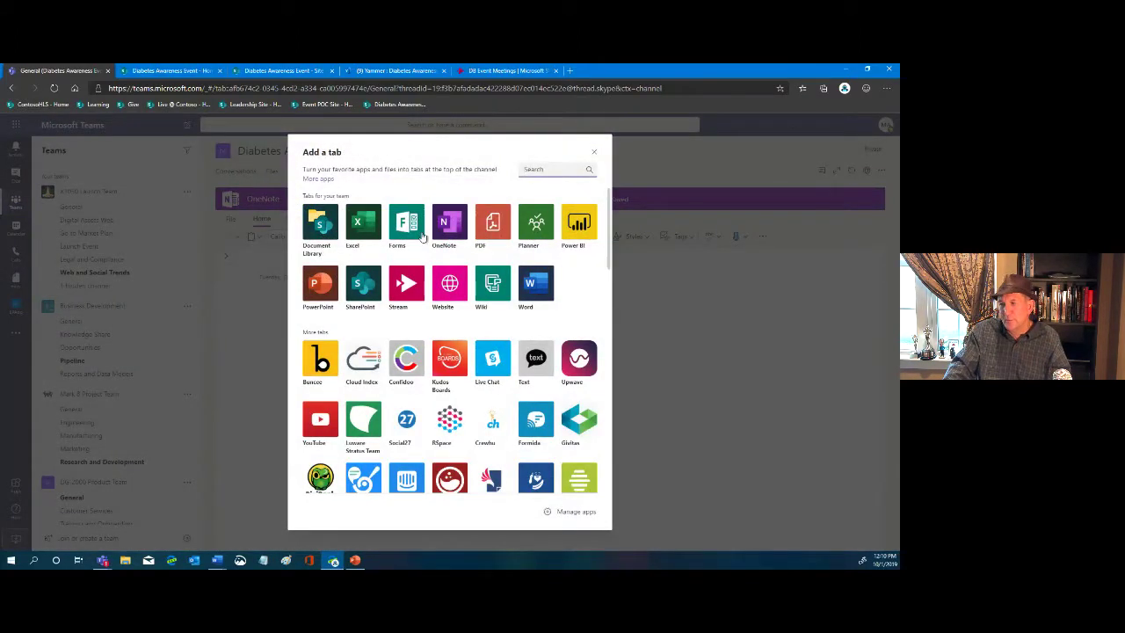
click(539, 229)
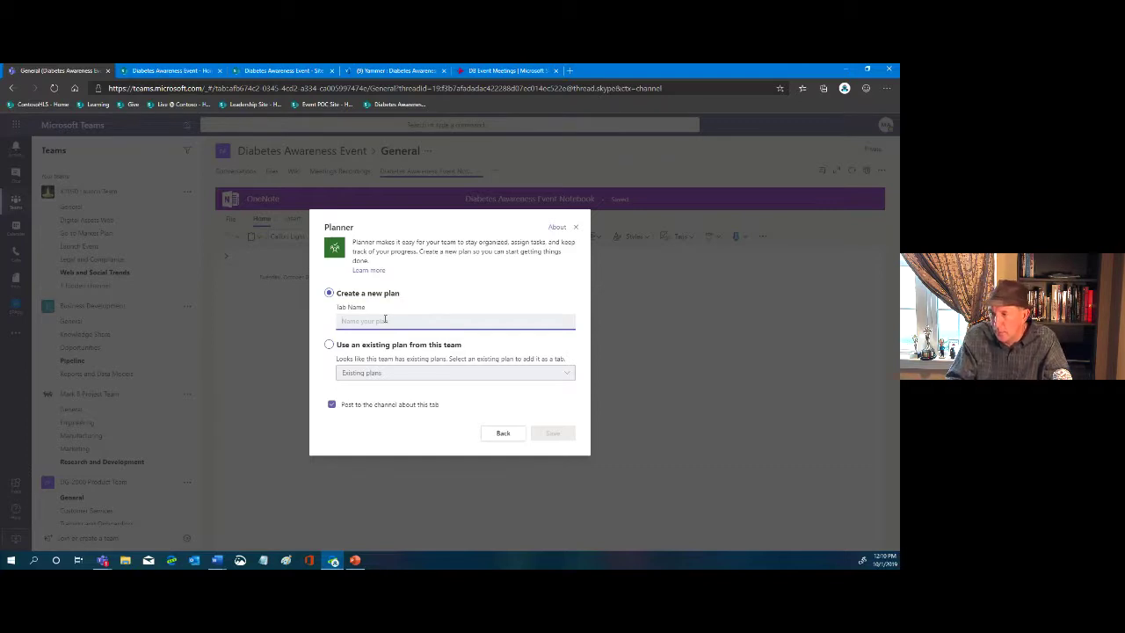
text(DB Awareness)
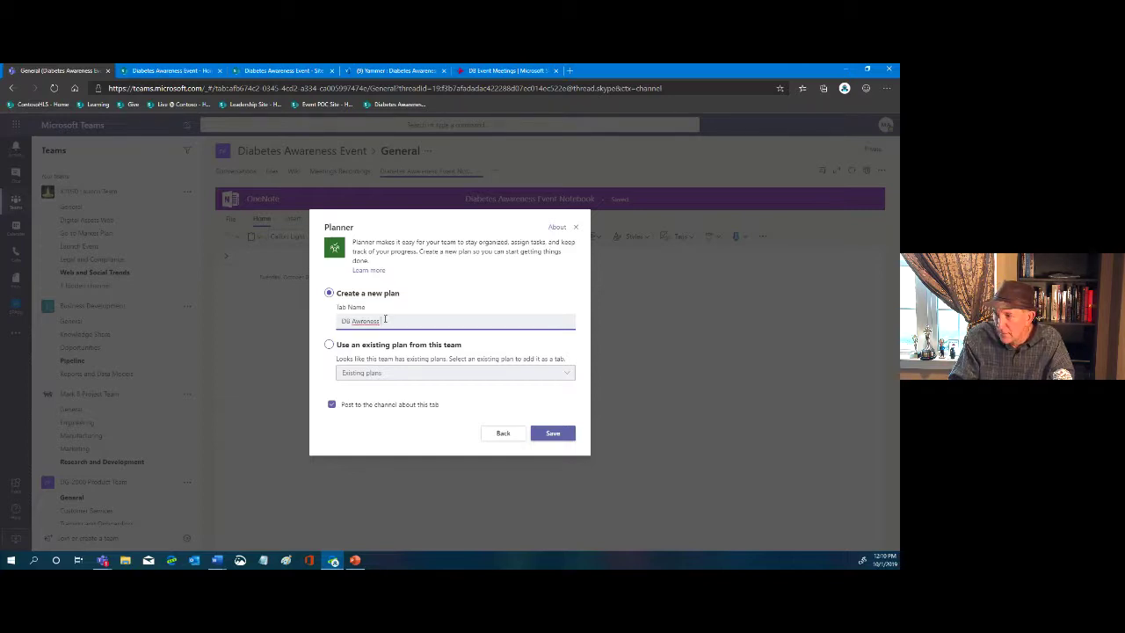
right_click(364, 320)
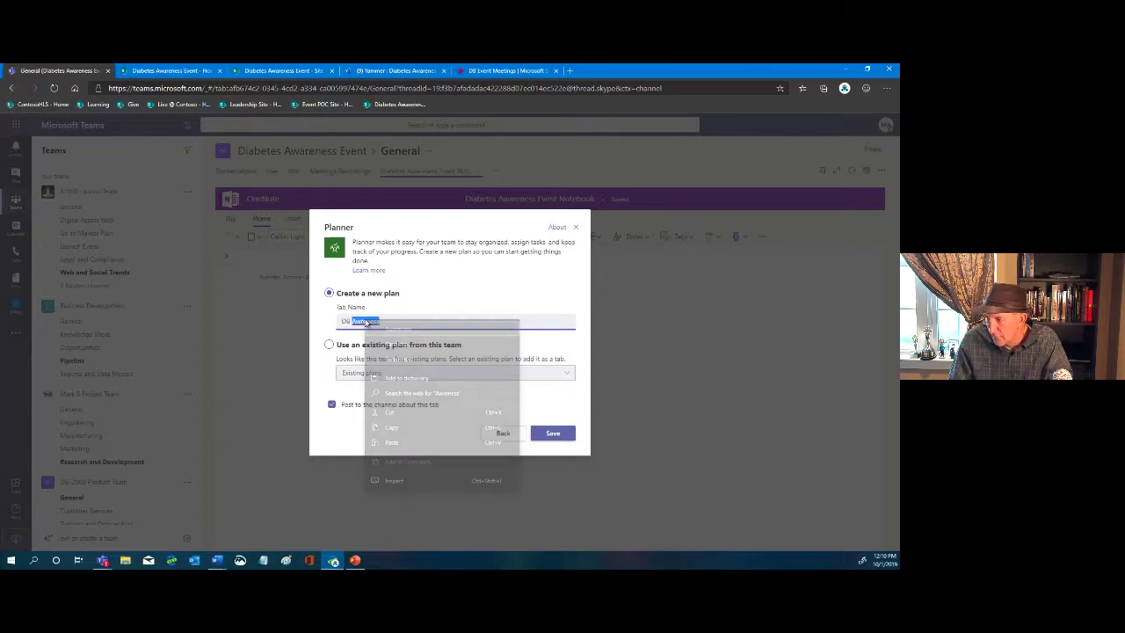
click(386, 334)
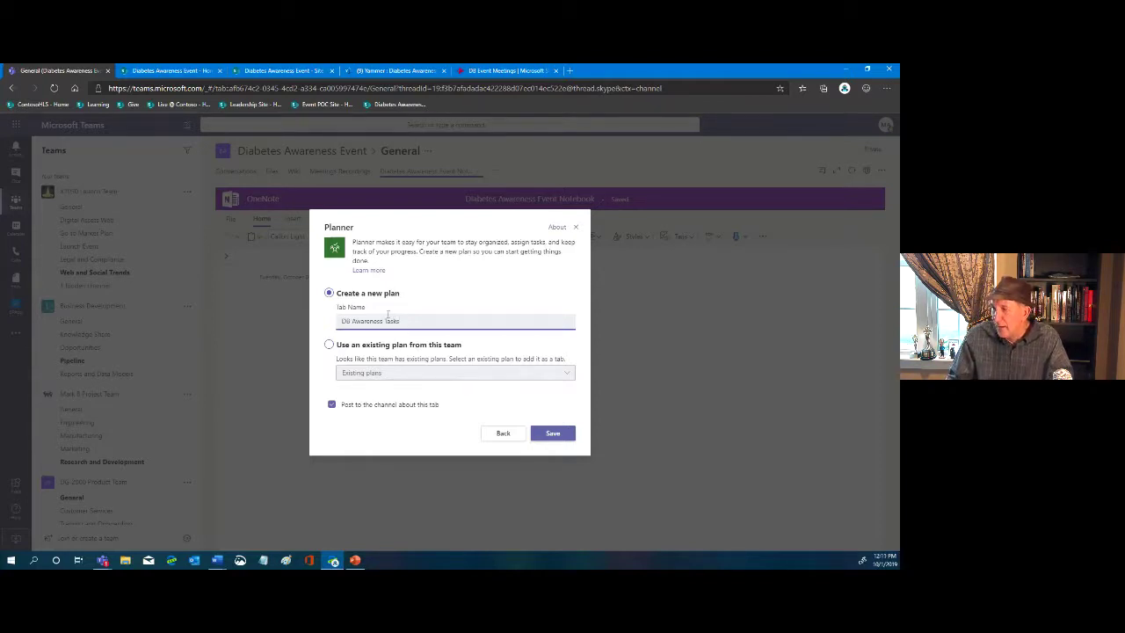
click(554, 433)
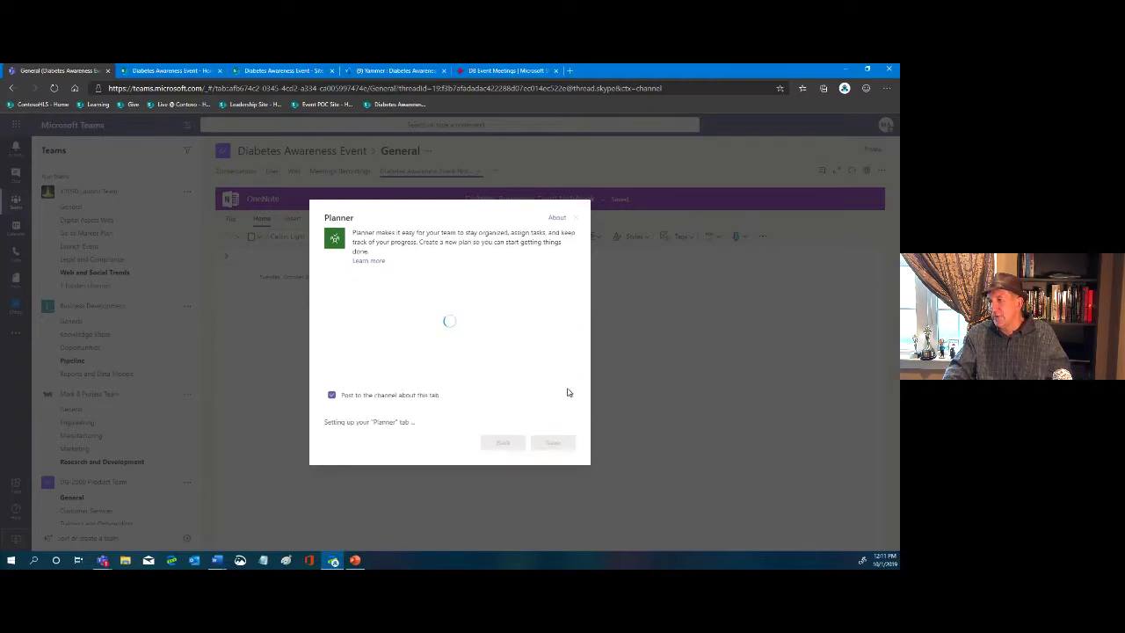